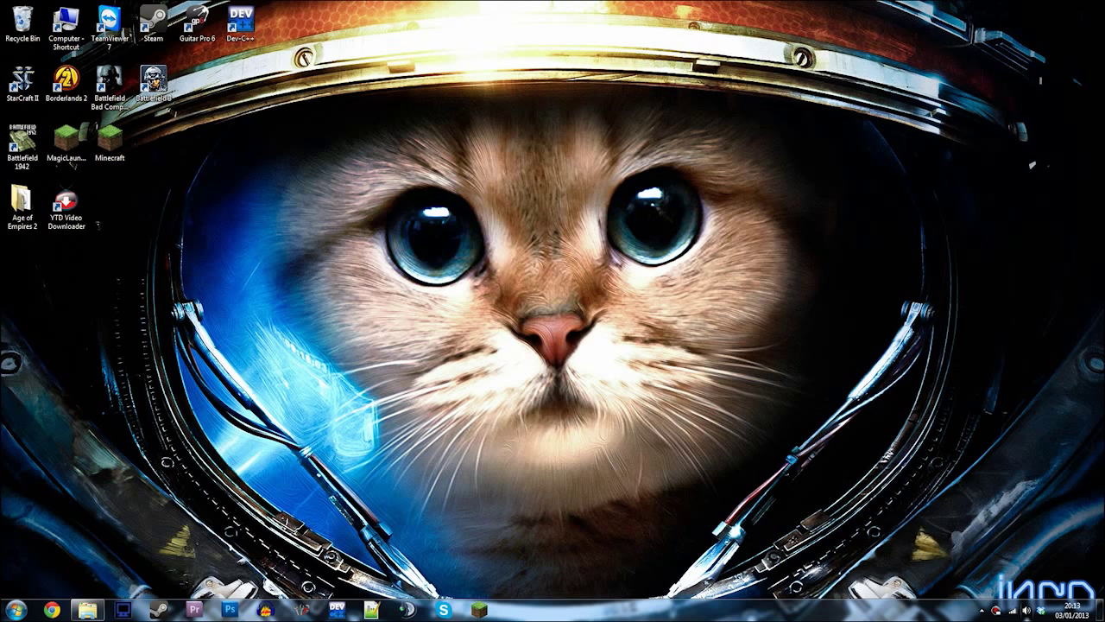
drag(516, 63, 821, 303)
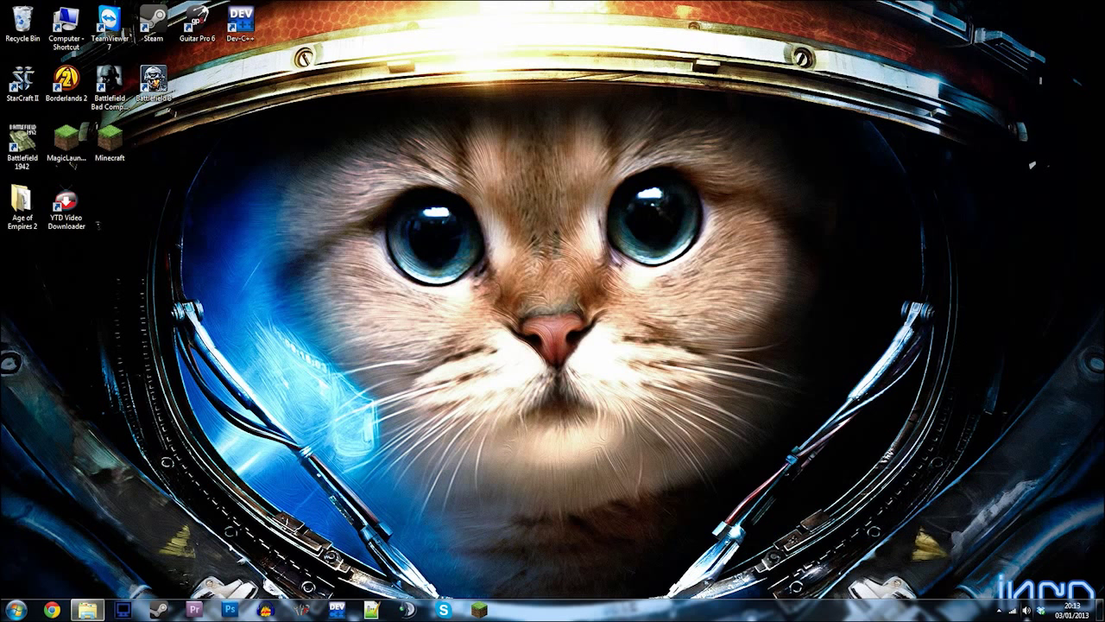
click(87, 610)
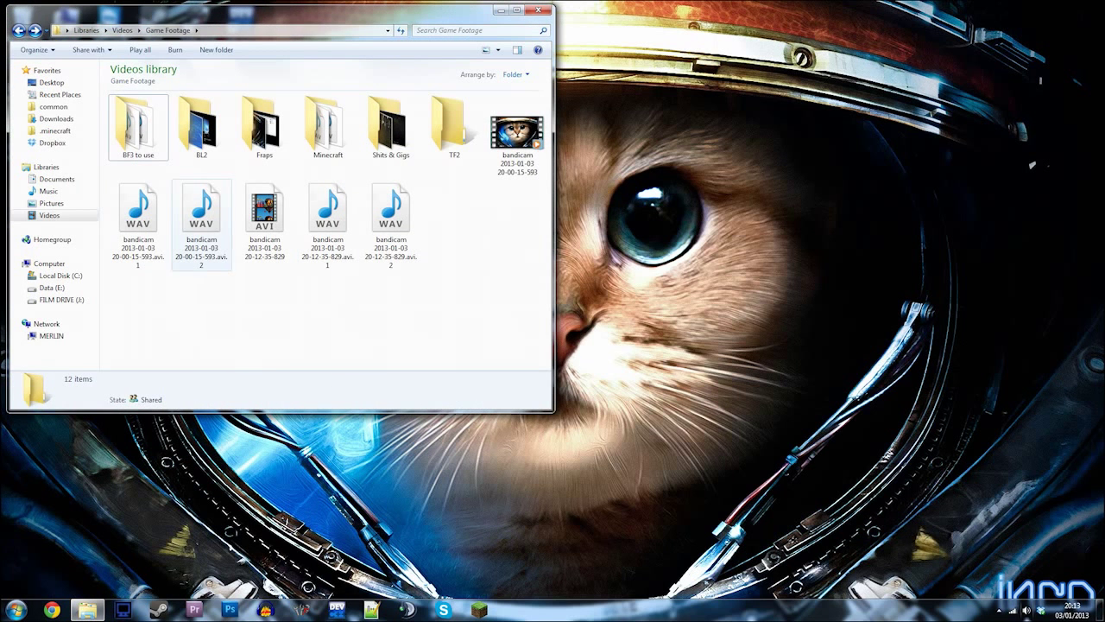
double_click(201, 221)
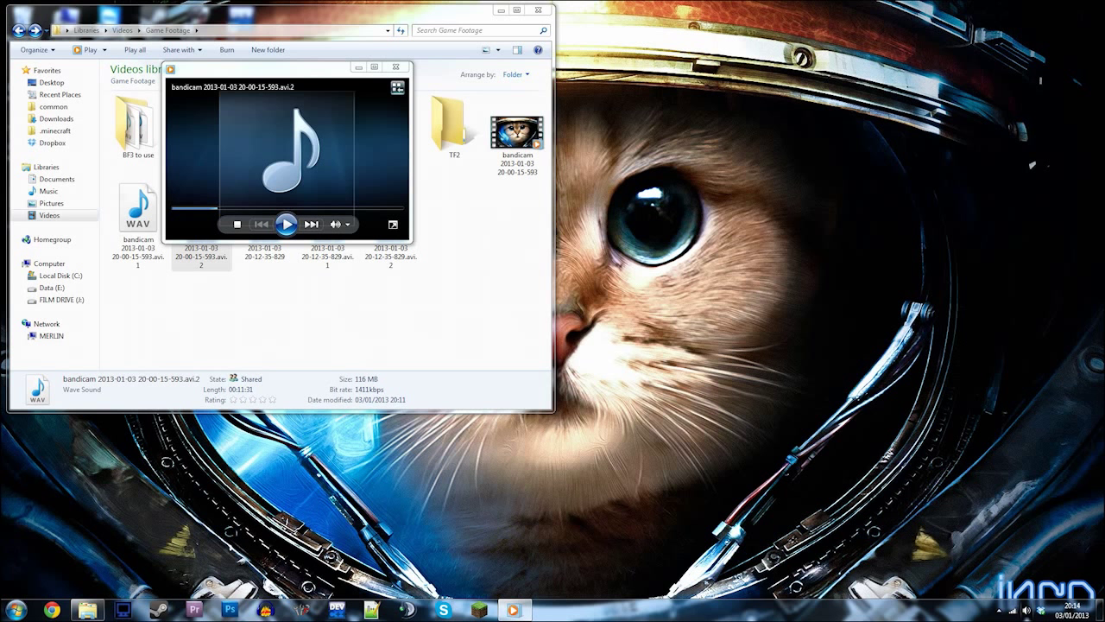
click(394, 68)
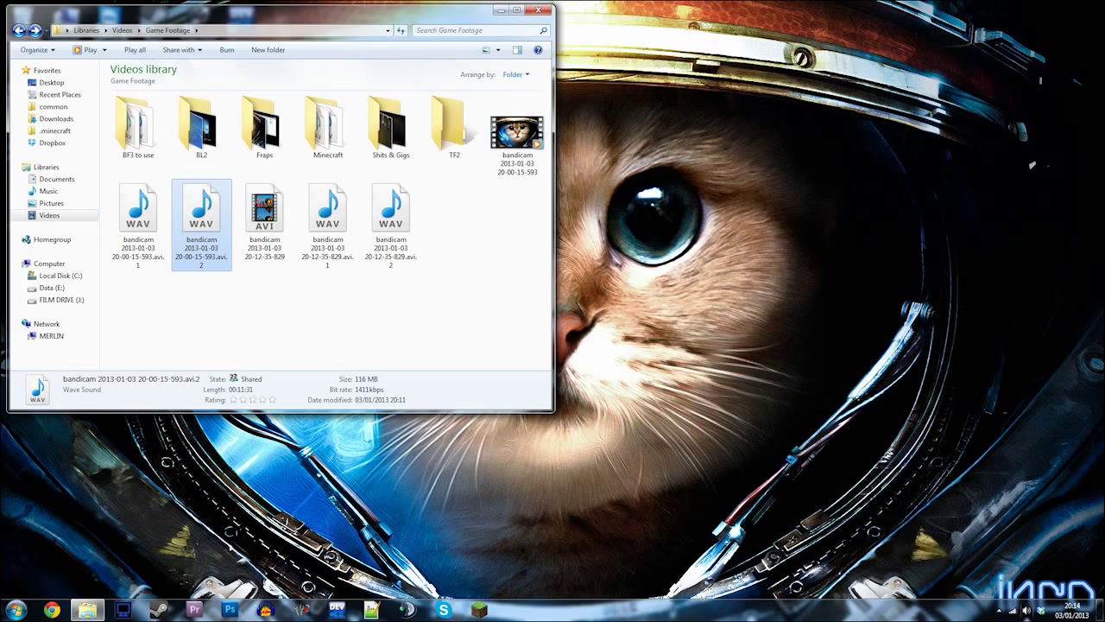
click(266, 610)
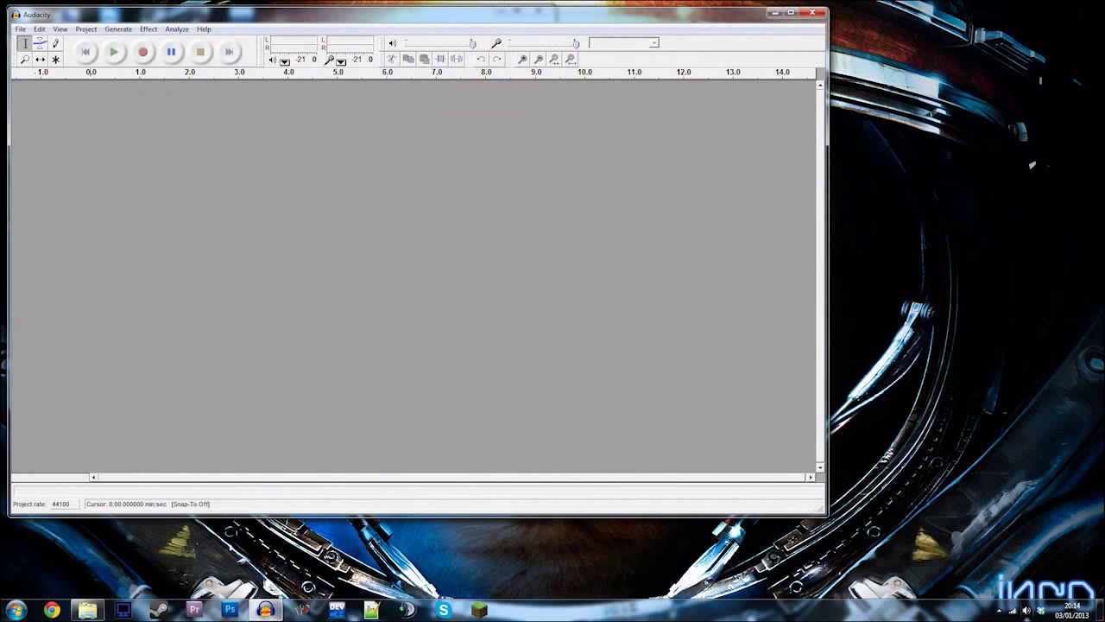
click(87, 609)
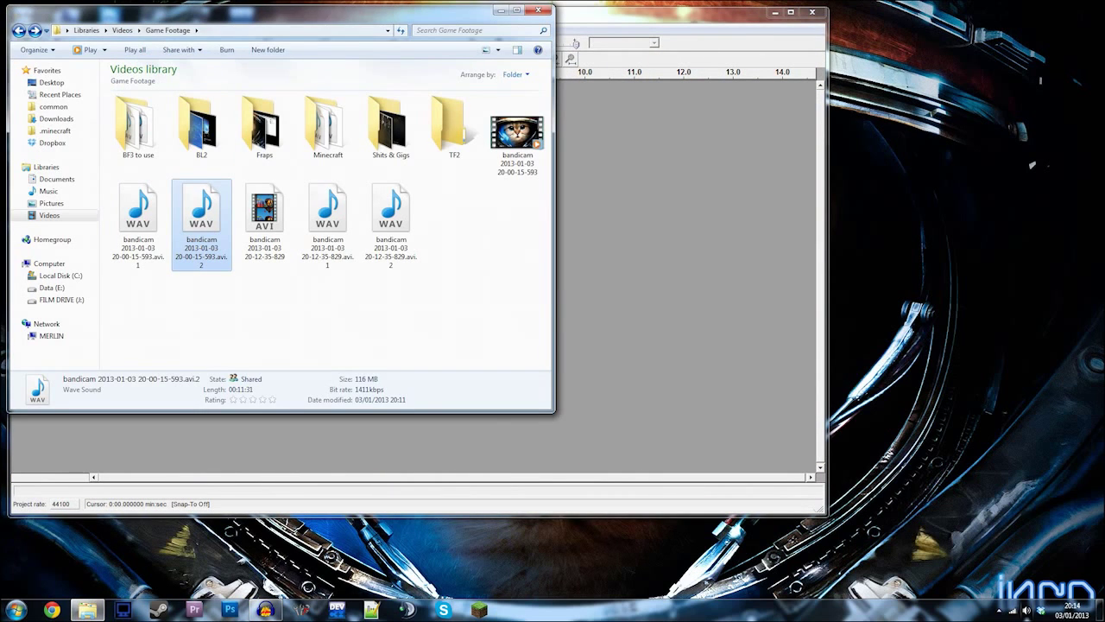
drag(276, 13, 952, 94)
drag(877, 298, 418, 262)
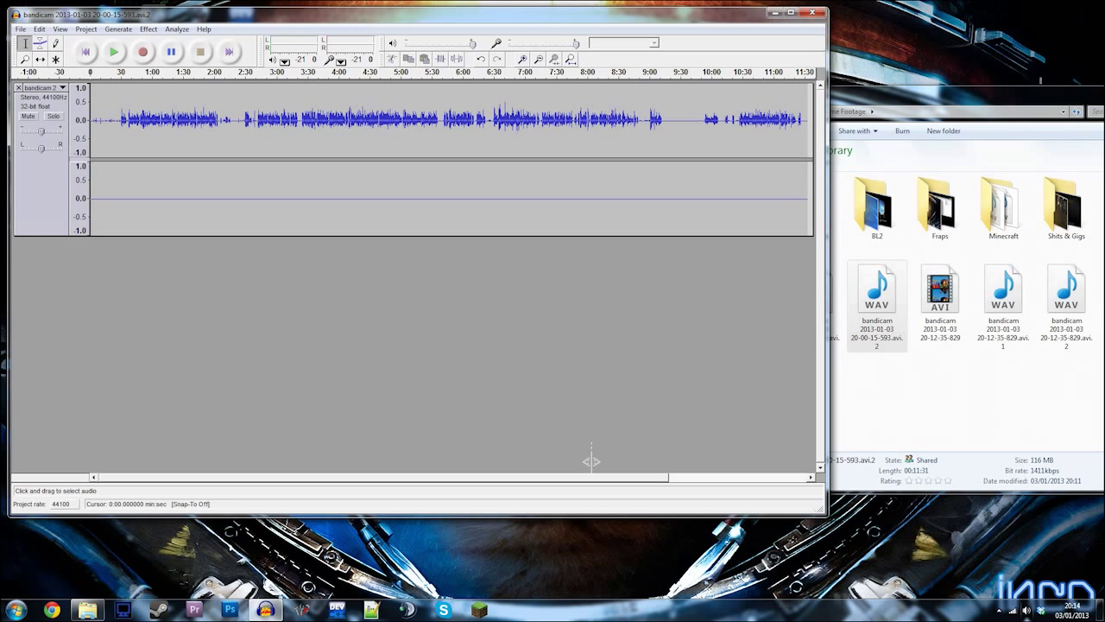
Play the imported stereo track from the start and from about 3:09 to hear its one-sided sound.
click(592, 461)
key(space)
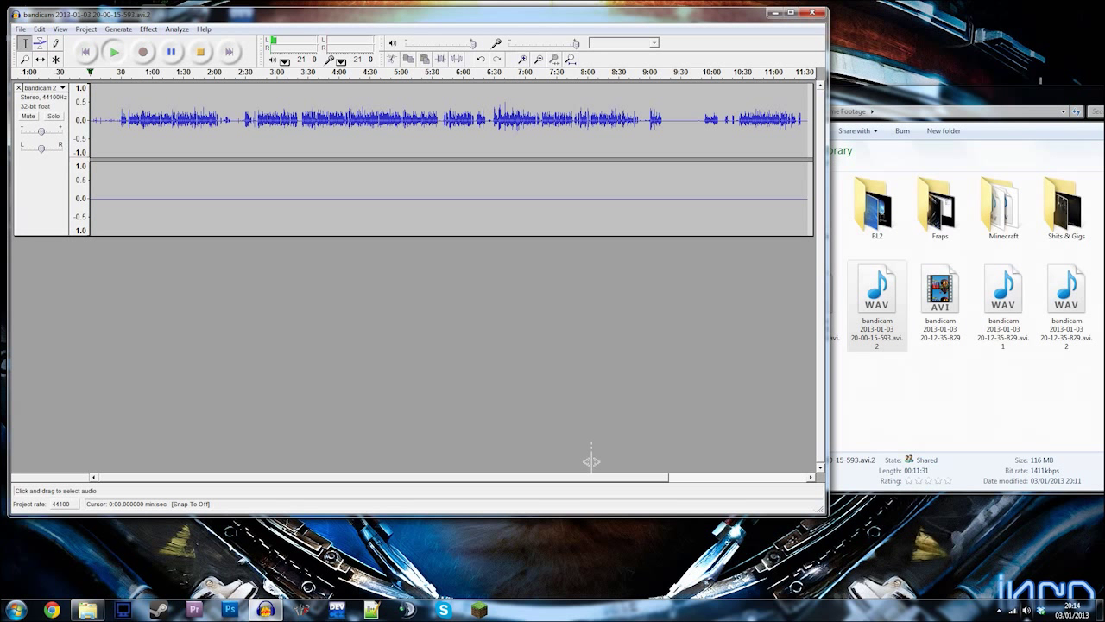
click(287, 138)
key(space)
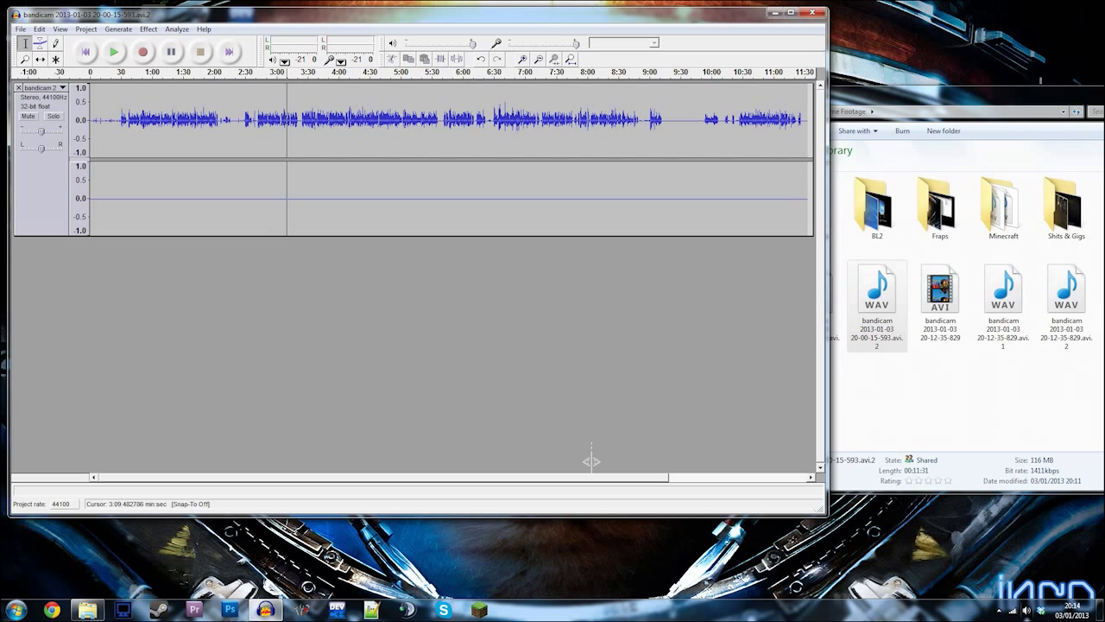
key(space)
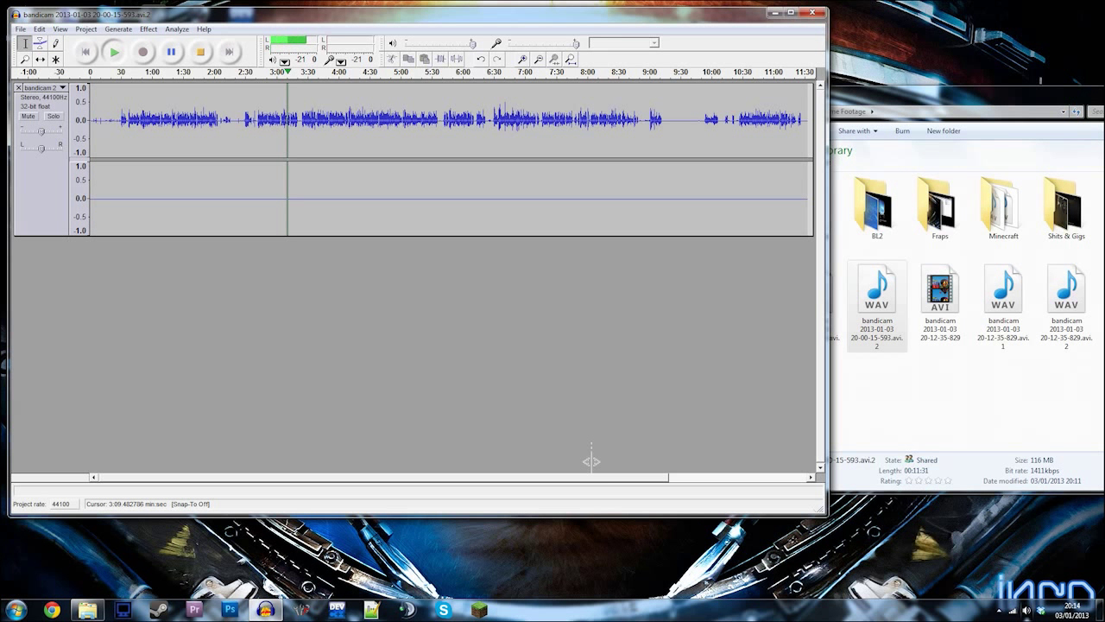
key(space)
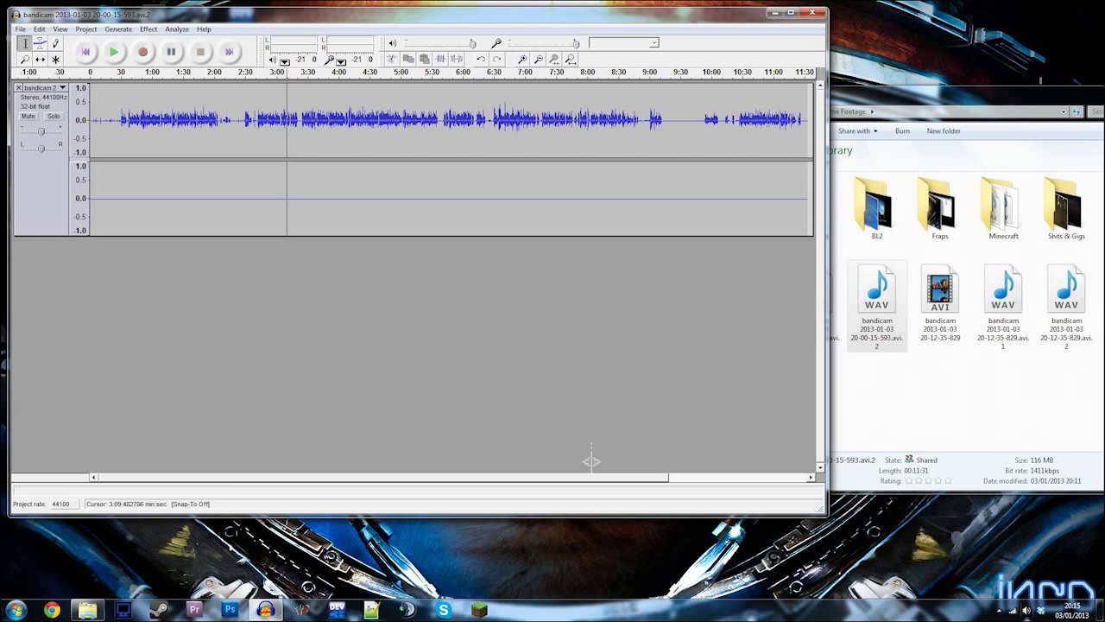
Split the imported stereo track into separate left and right channel tracks and clear the selection.
key(ctrl+a)
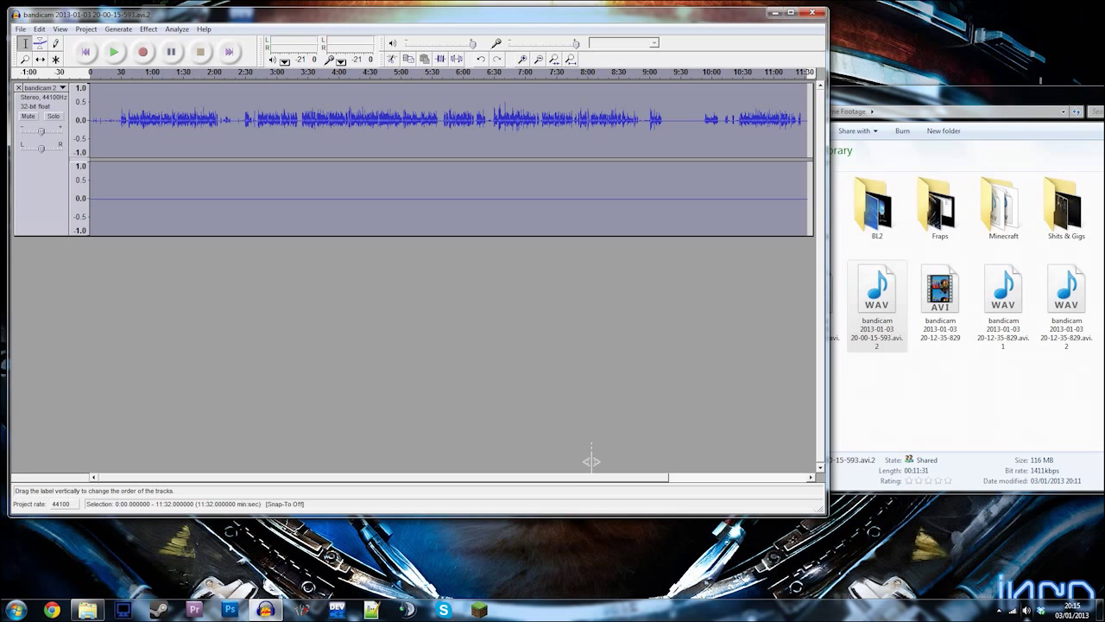
click(43, 88)
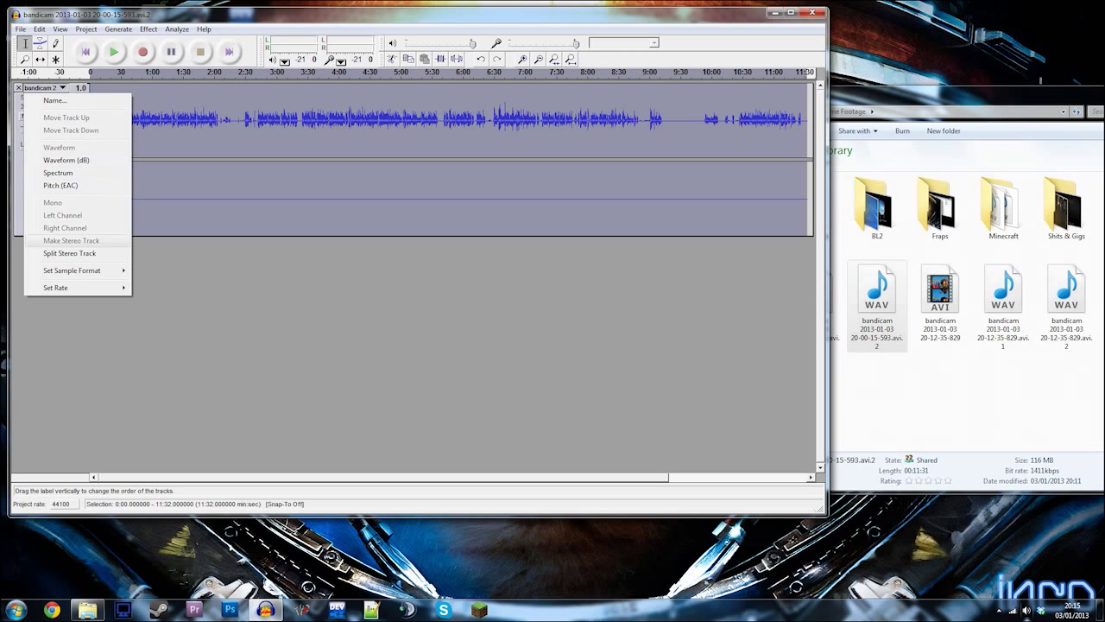
click(69, 253)
click(590, 460)
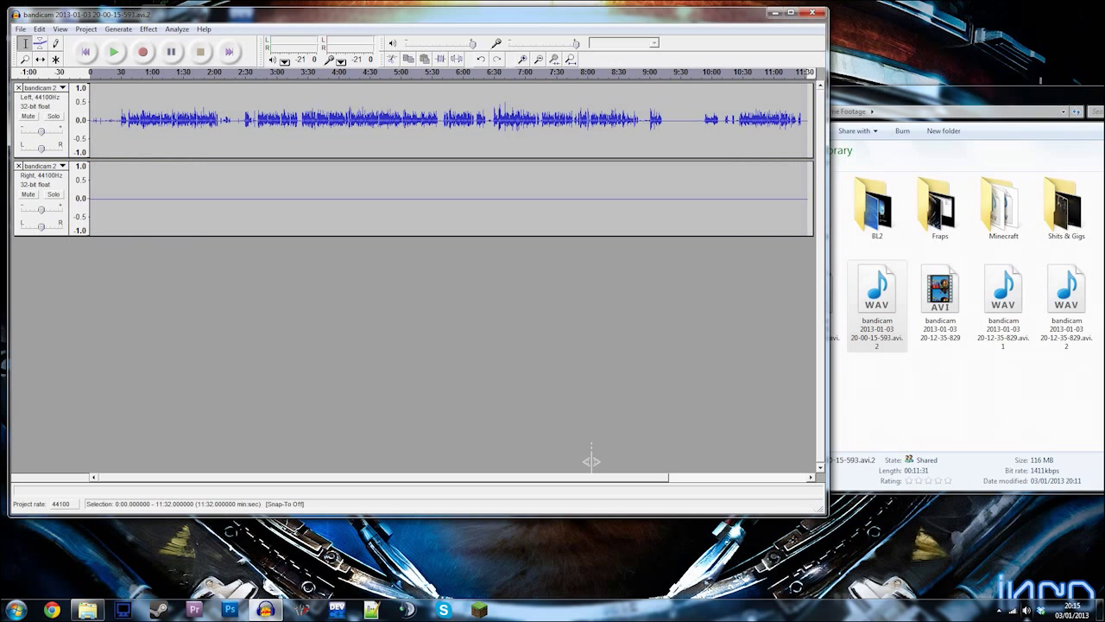
Copy the whole left channel track and paste it over the silent right channel track.
click(42, 103)
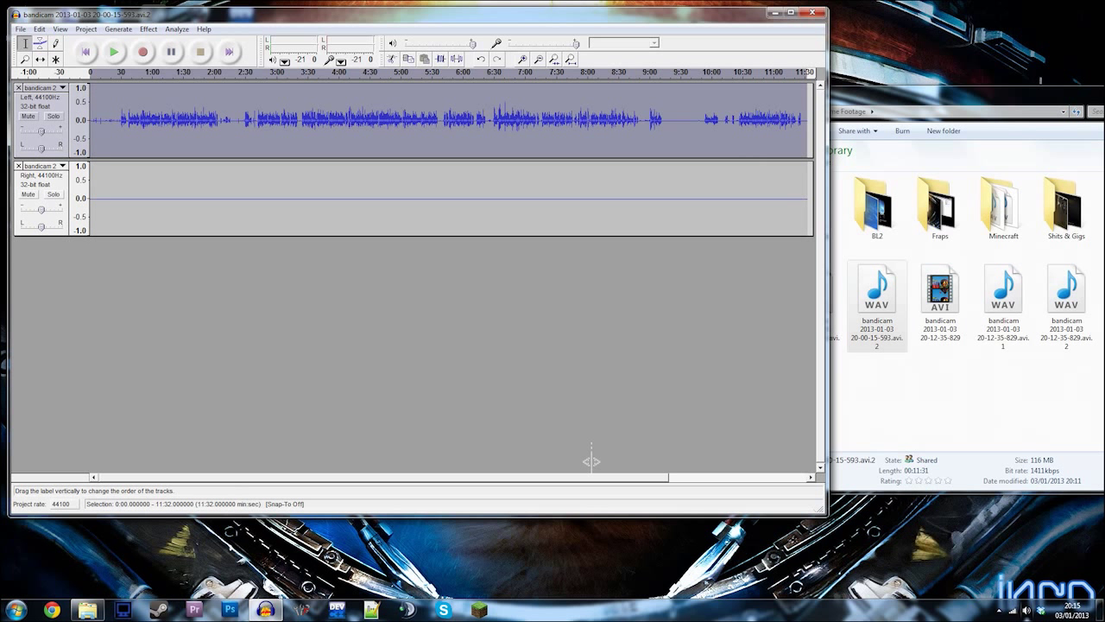
key(ctrl+c)
click(44, 181)
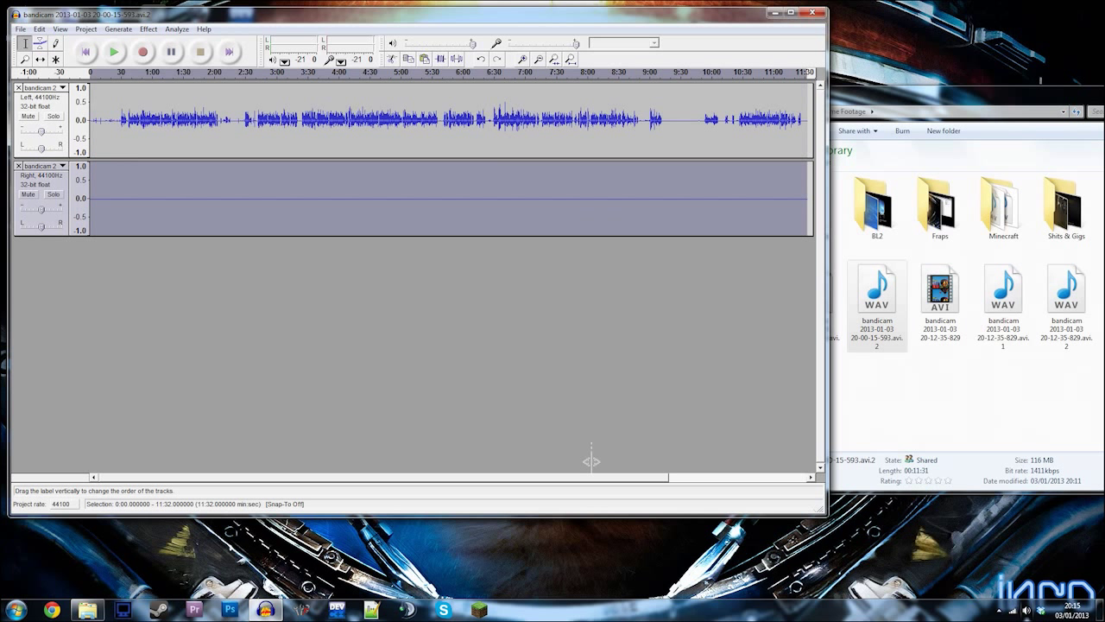
key(ctrl+v)
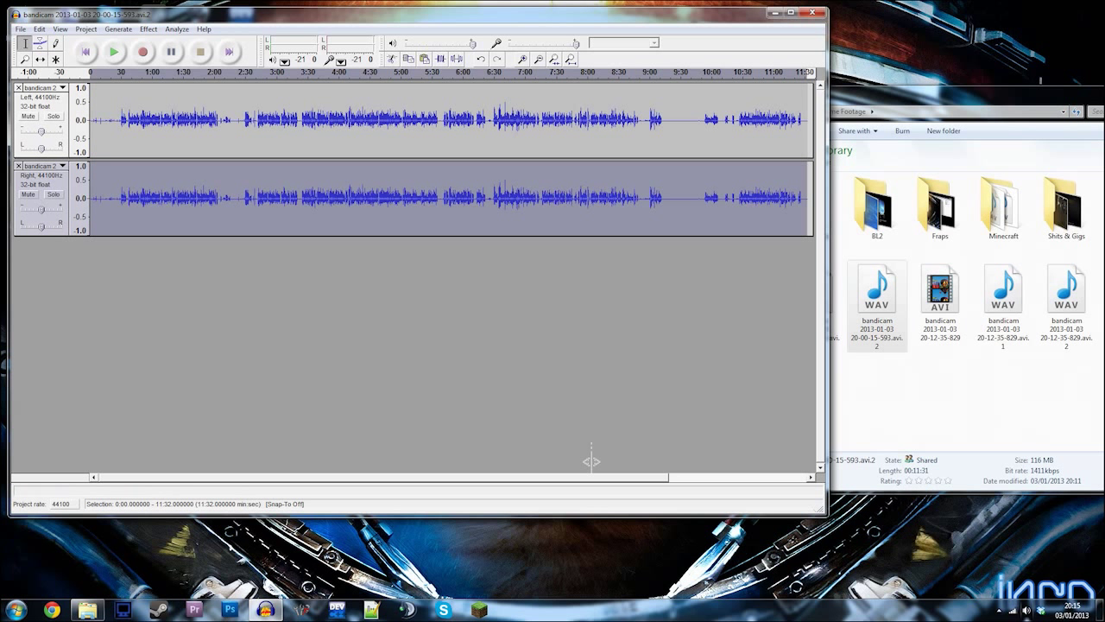
click(592, 462)
Play the two channel tracks from about 3:51 to check the sound on both sides.
click(330, 121)
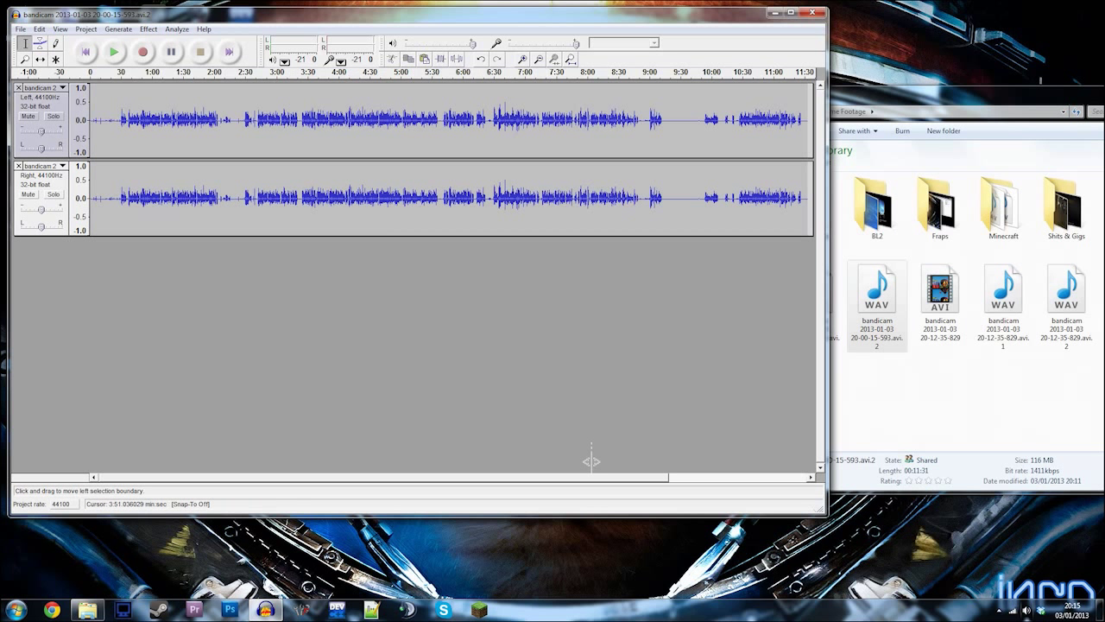
key(space)
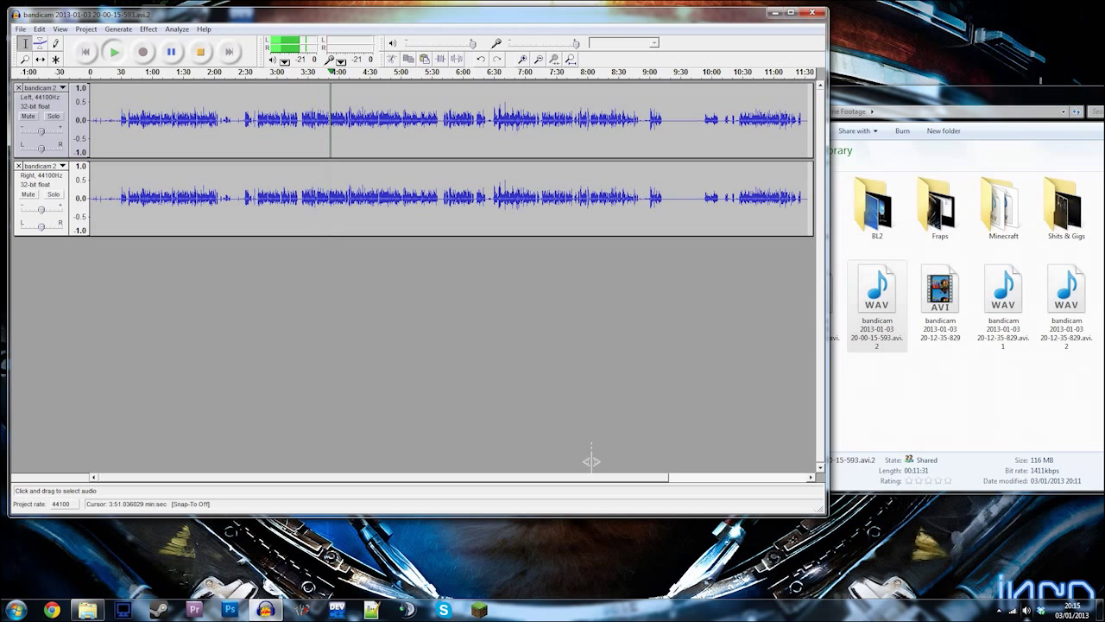
key(space)
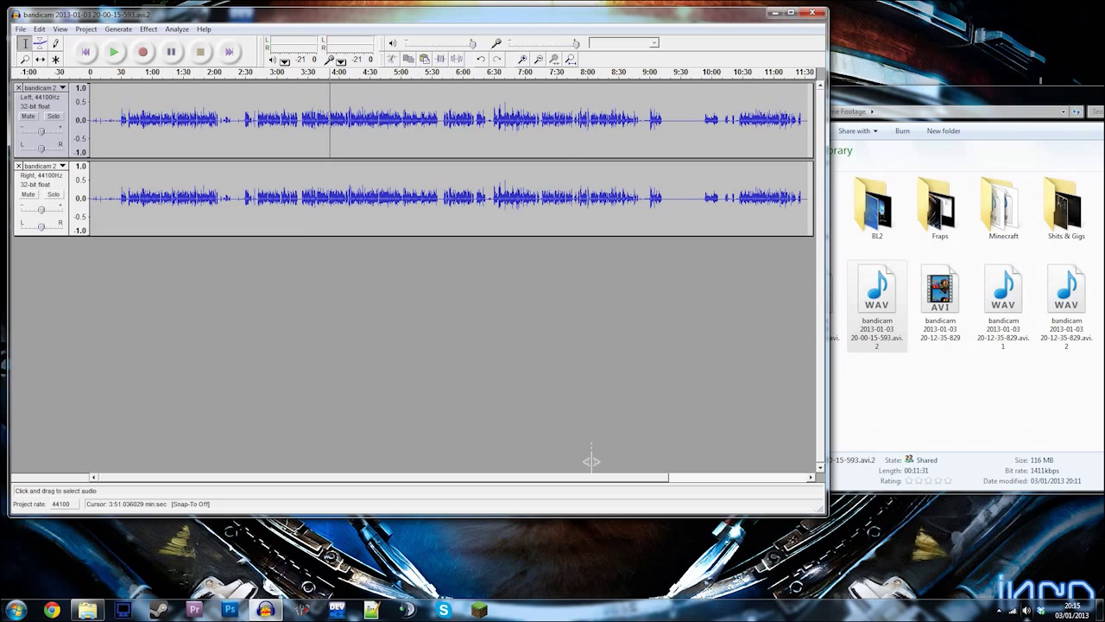
Select all audio and export it as a WAV file, editing the end of the suggested file name.
key(ctrl+a)
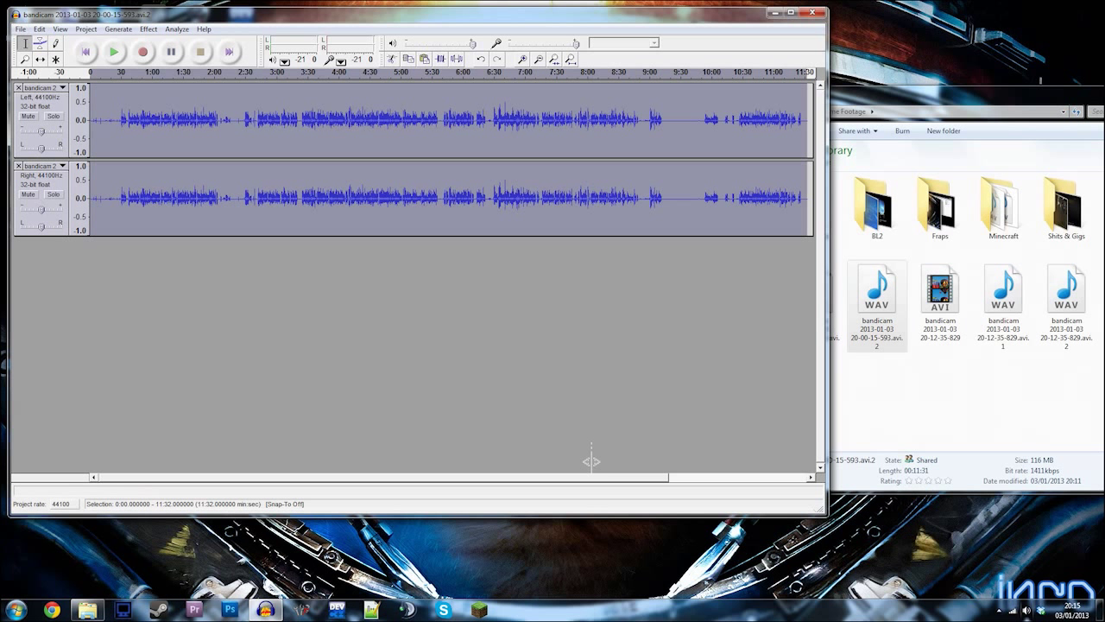
key(alt+f)
key(Right)
key(Left)
key(Down)
key(Down)
key(Down)
key(Down)
key(Down)
key(Down)
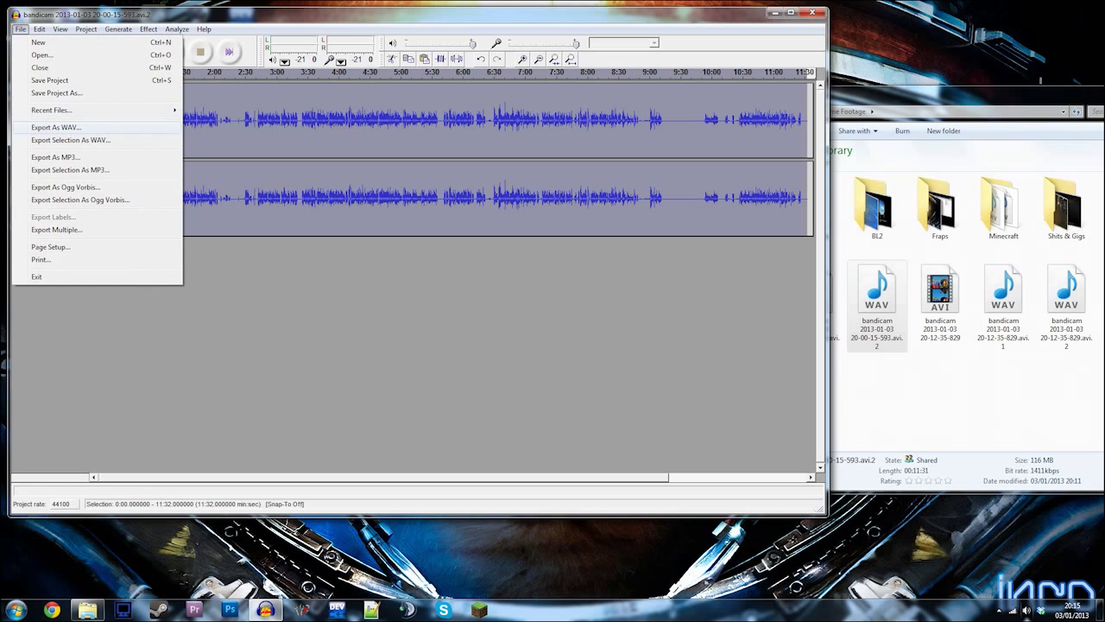
key(Down)
key(Return)
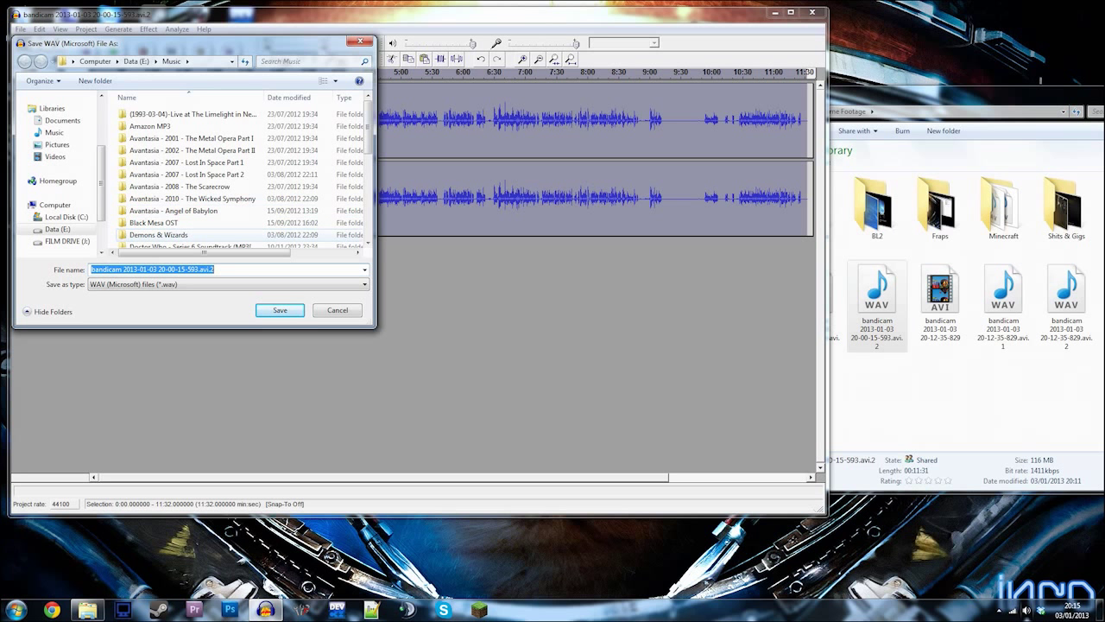
text(YTAGmic.)
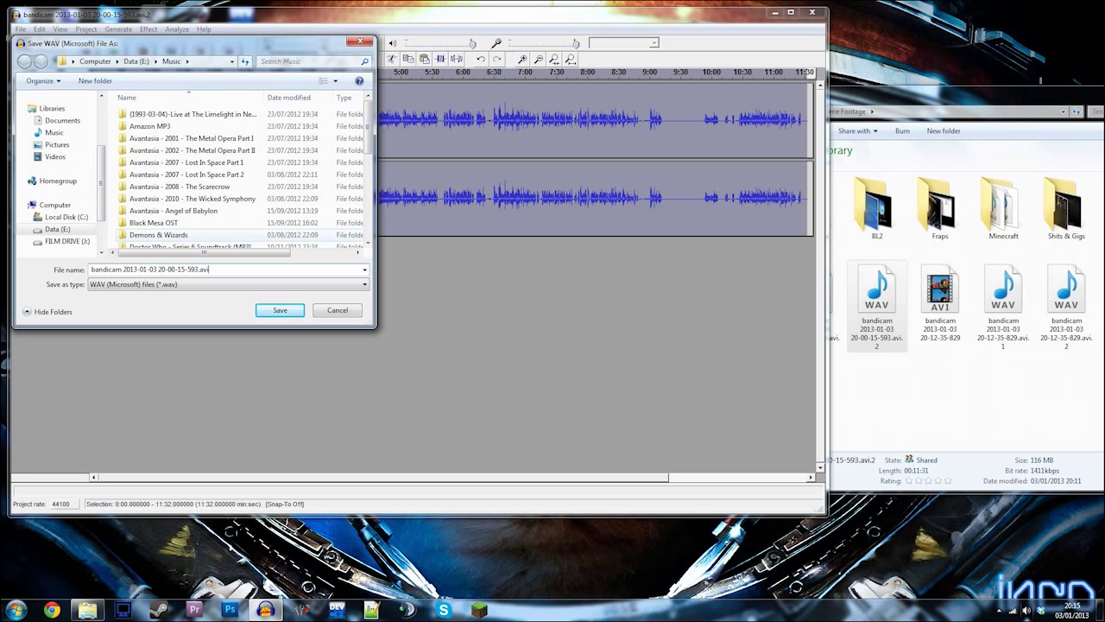
text(wav)
key(Return)
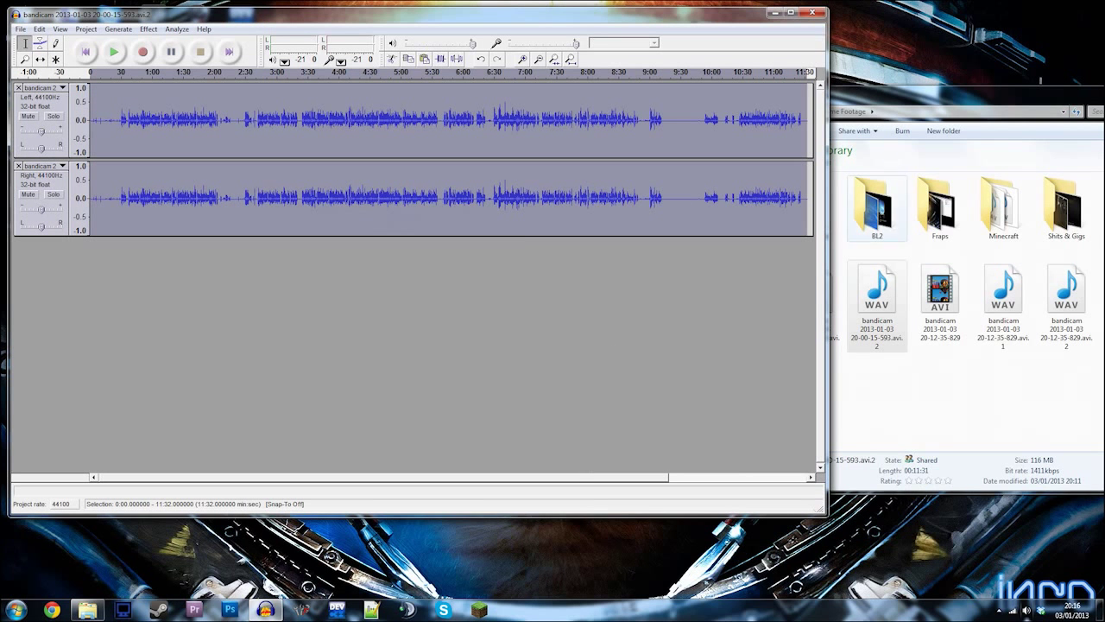
Look over the recordings in the Game Footage folder, move its window aside, and return to Audacity with the tracks deselected.
drag(945, 96, 557, 28)
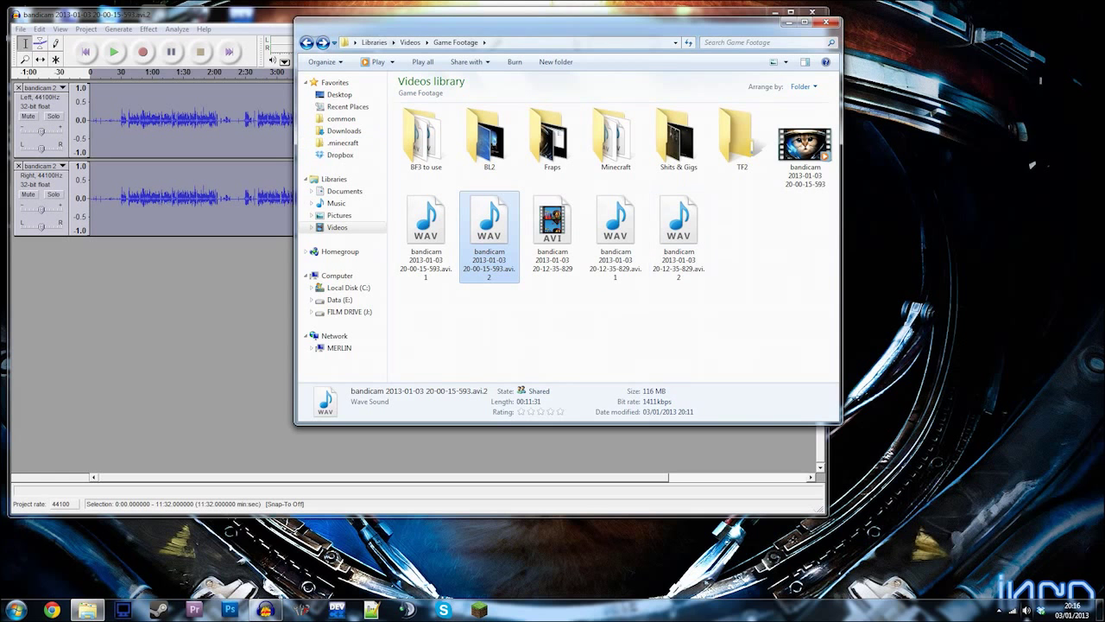
drag(563, 24, 764, 247)
click(591, 459)
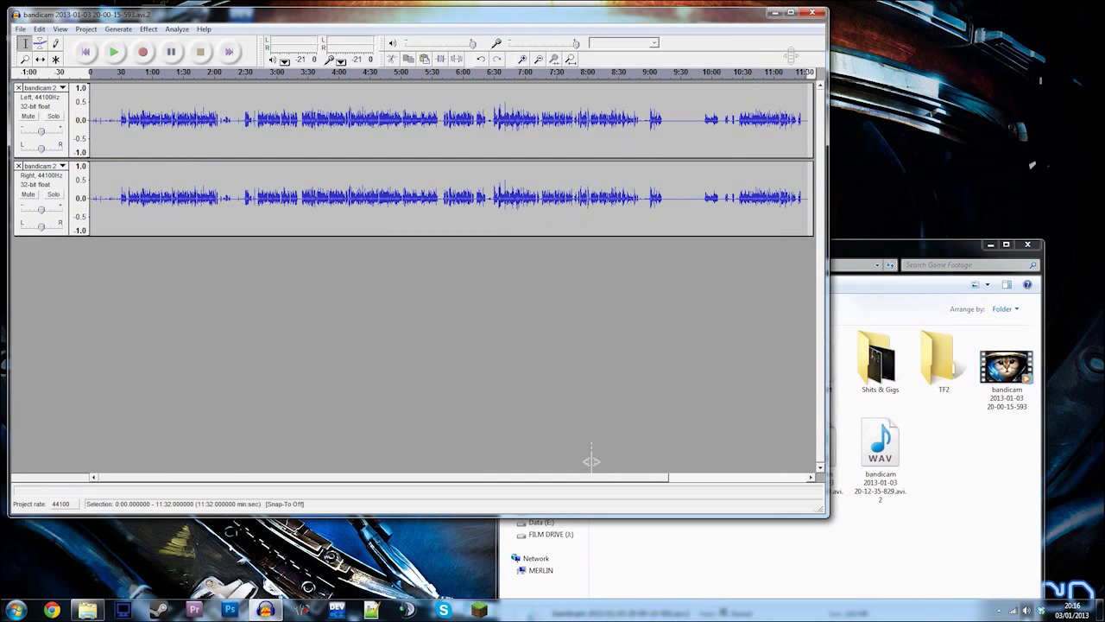